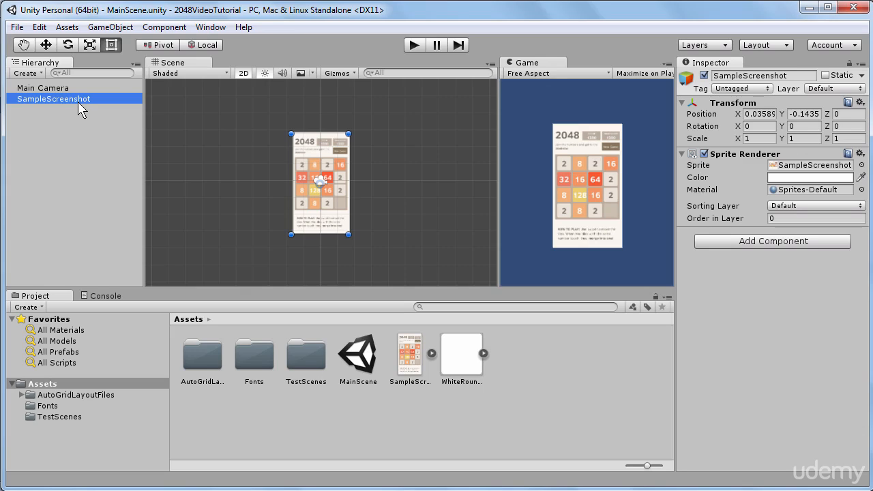
Step: Add a UI Canvas to the scene and frame it in the Scene view
click(36, 75)
mouse_move(68, 181)
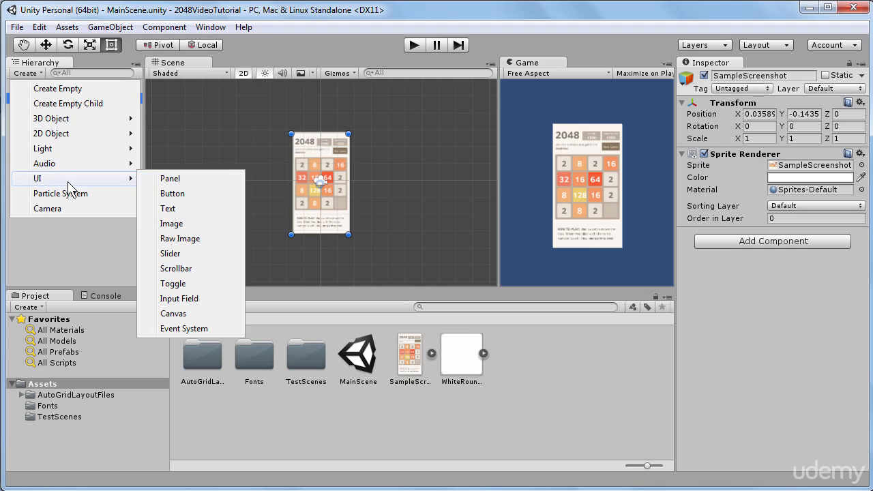
click(206, 318)
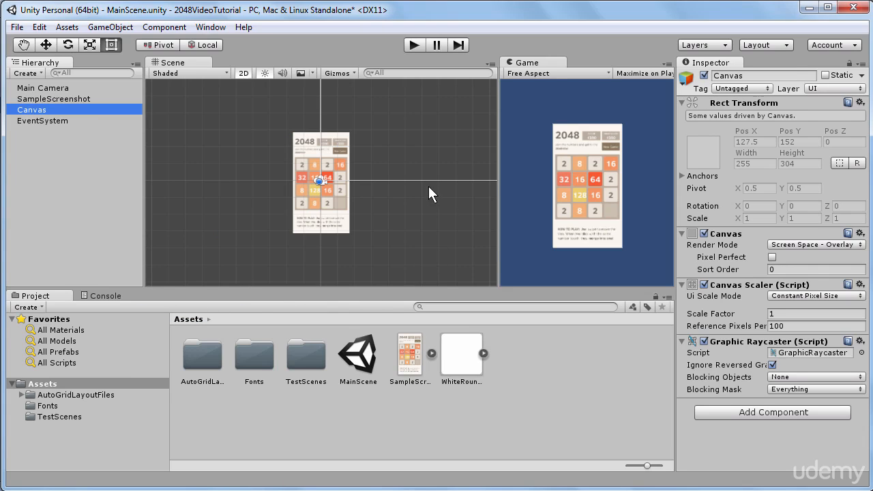
double_click(34, 110)
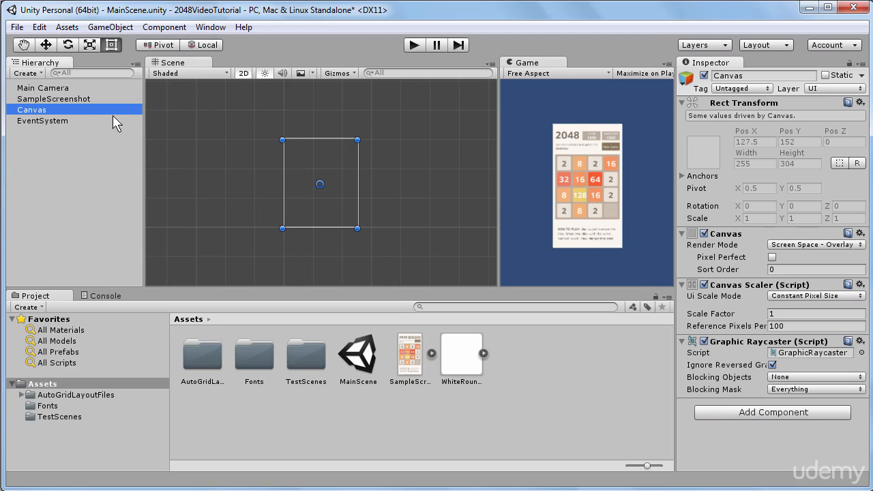
Step: Set the SampleScreenshot sprite's X and Y scale to 50
click(71, 102)
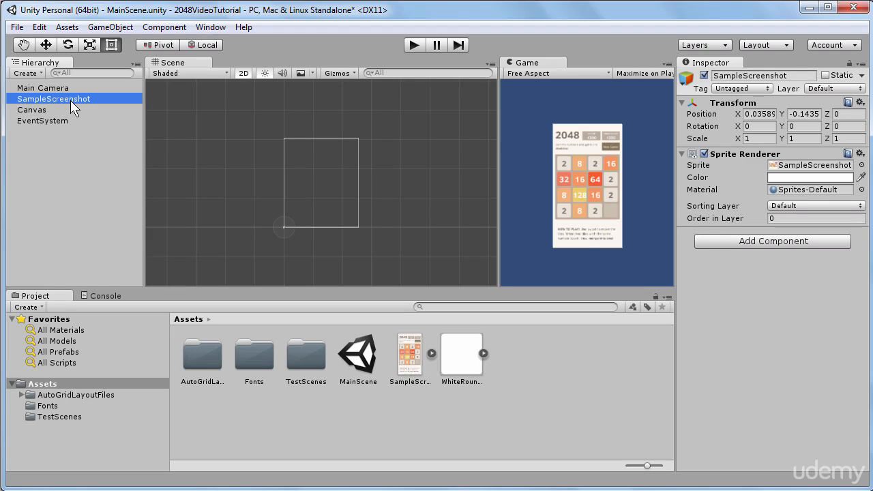
click(760, 139)
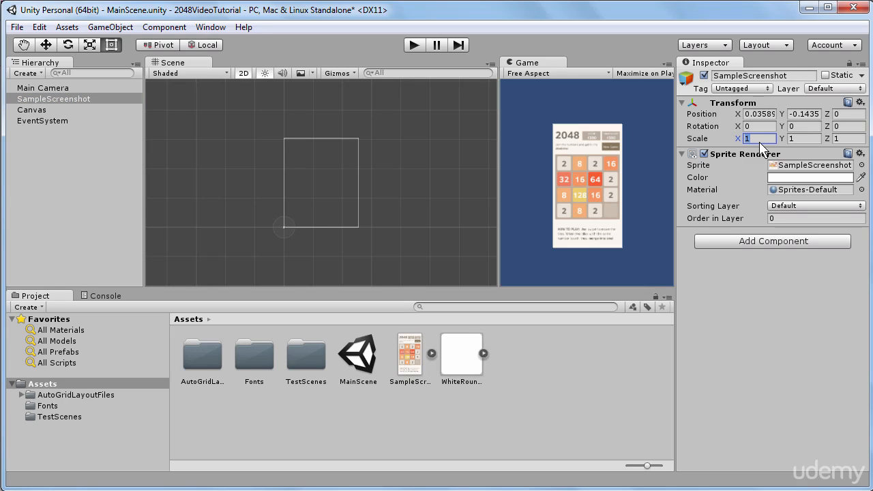
text(100)
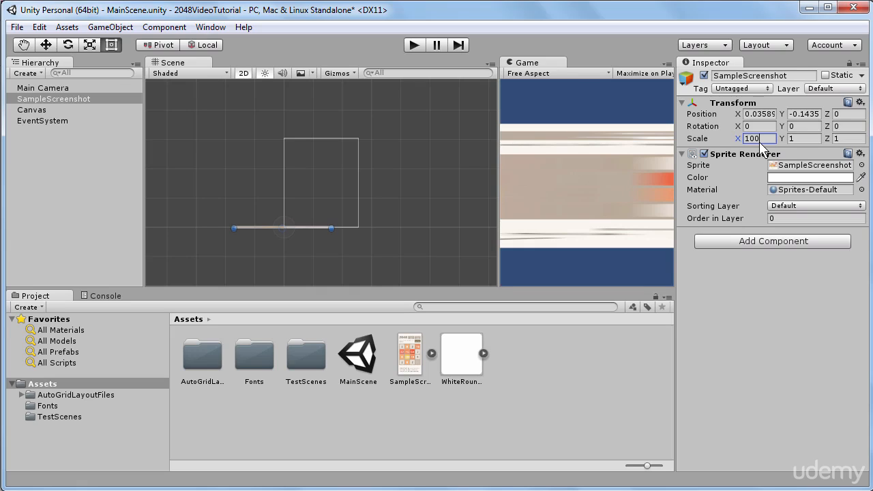
key(BackSpace)
key(BackSpace)
key(BackSpace)
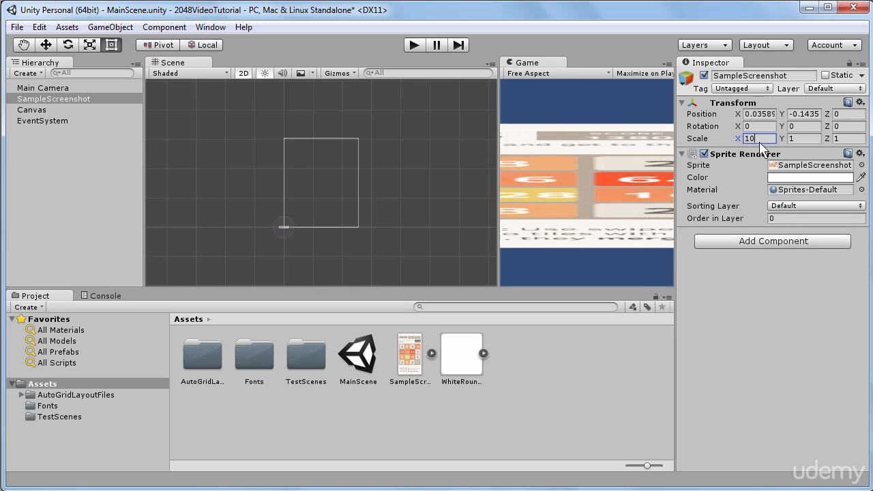
text(50)
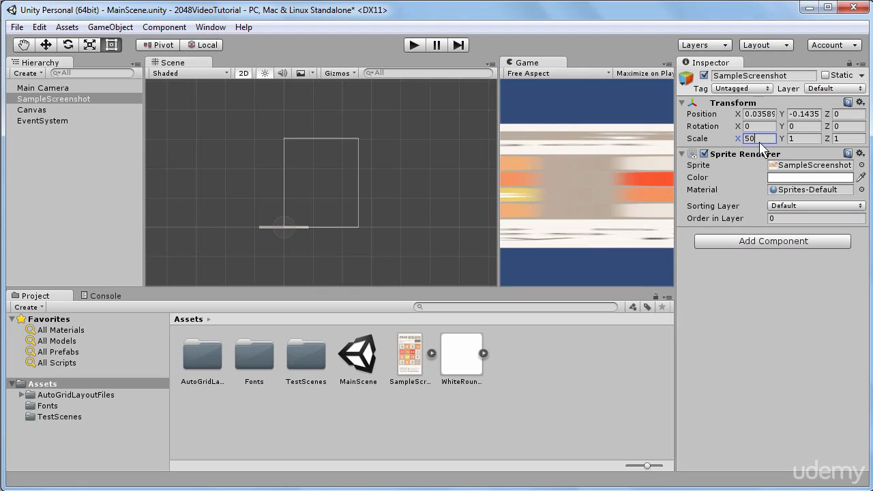
click(818, 138)
text(50)
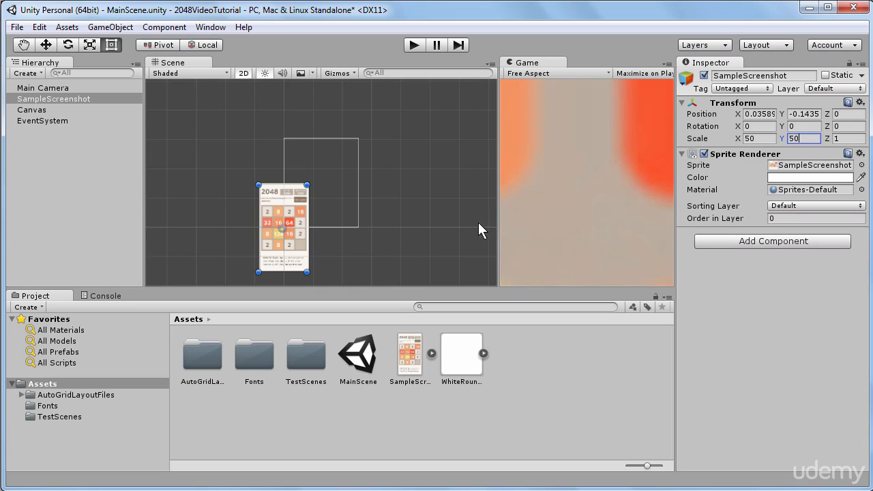
Step: Place SampleScreenshot beside the canvas's left edge at about X -101, Y 153, and widen the Scene view to enlarge both
drag(299, 264, 266, 217)
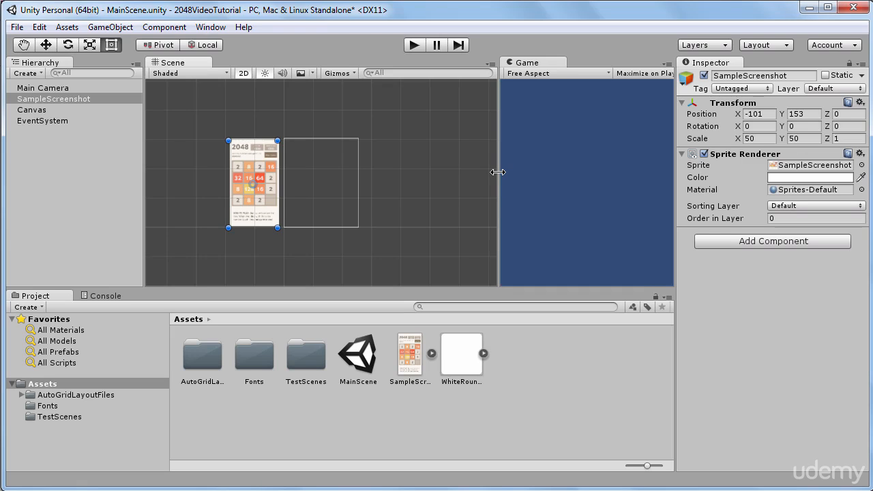
drag(497, 172, 515, 175)
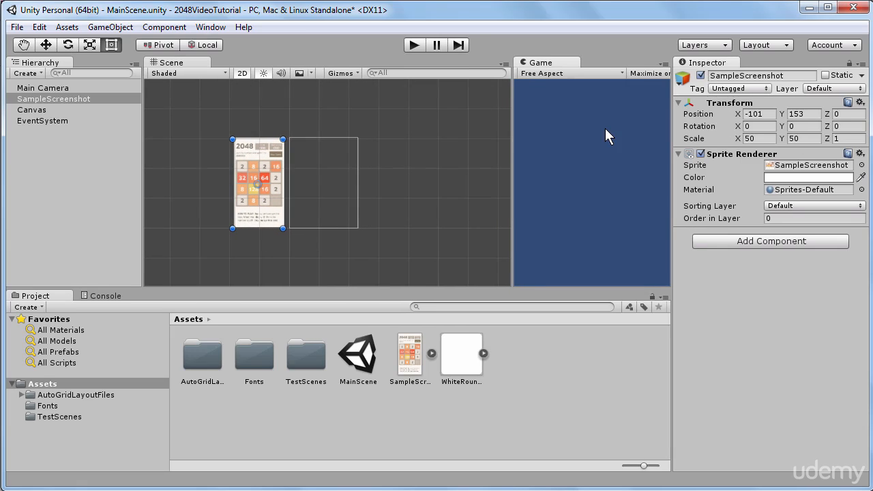
mouse_move(513, 157)
mouse_down()
mouse_move(499, 159)
mouse_move(522, 155)
mouse_move(510, 154)
mouse_move(520, 154)
mouse_move(519, 166)
mouse_up()
key(q)
scroll(302, 222, up, 5)
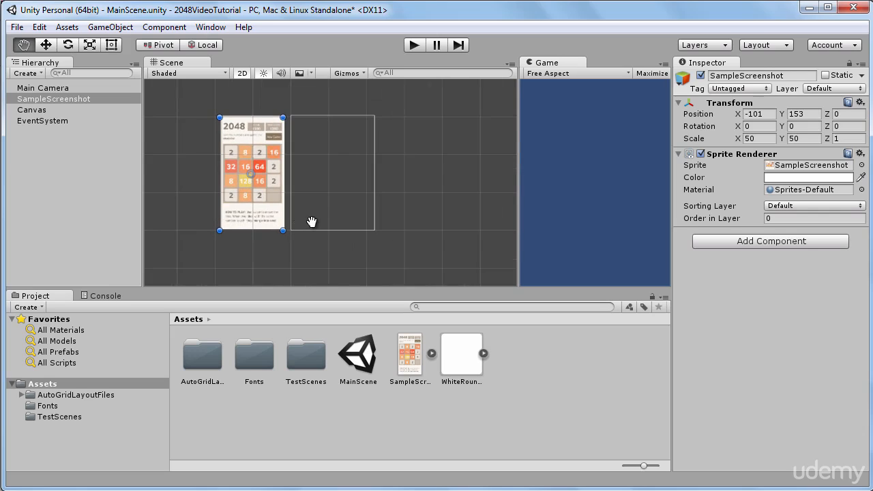
drag(433, 203, 448, 221)
drag(449, 220, 459, 230)
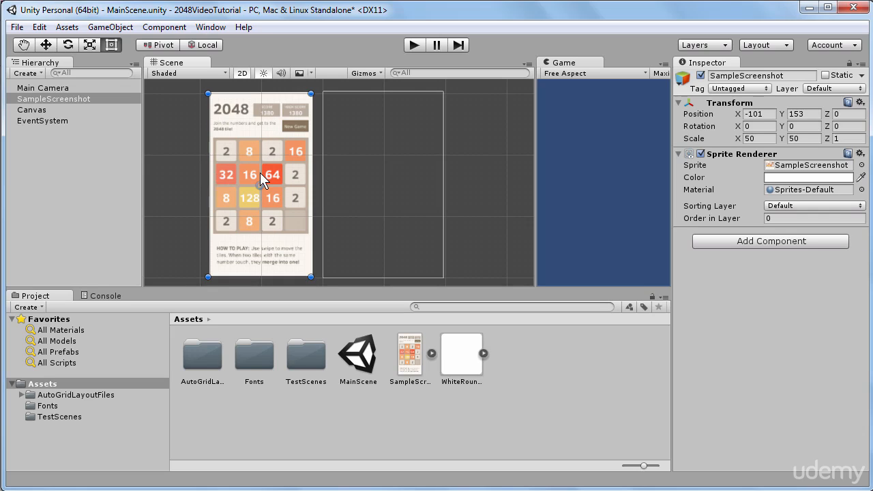
Step: Add a UI Panel as a child of the Canvas
click(82, 111)
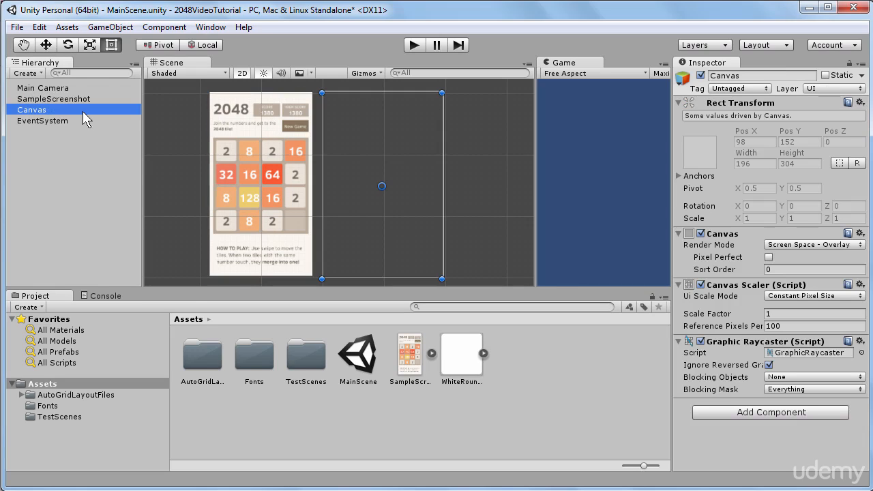
right_click(82, 110)
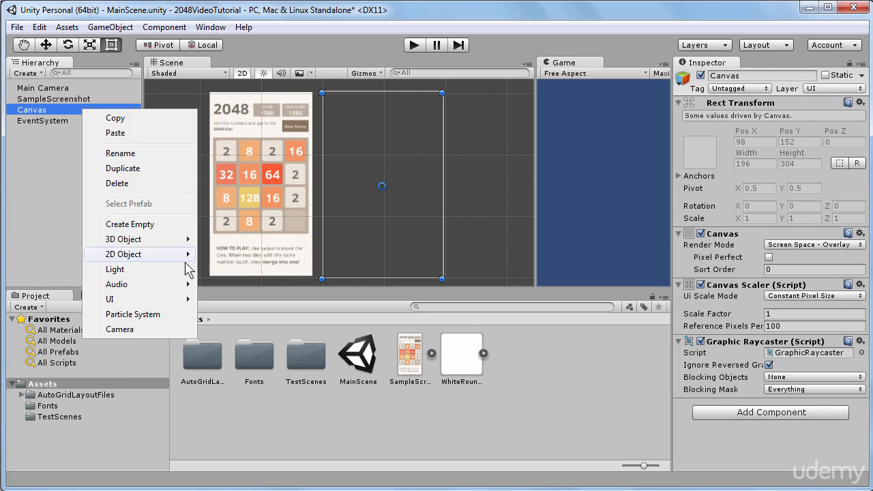
mouse_move(166, 300)
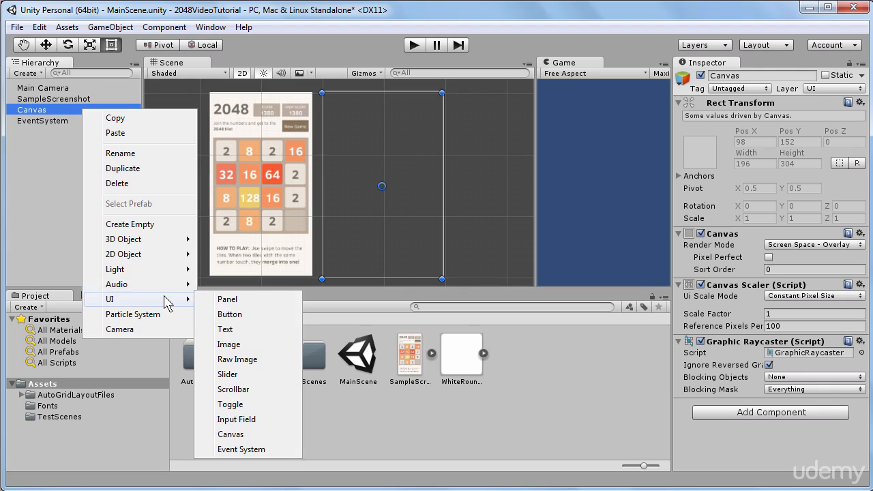
click(235, 305)
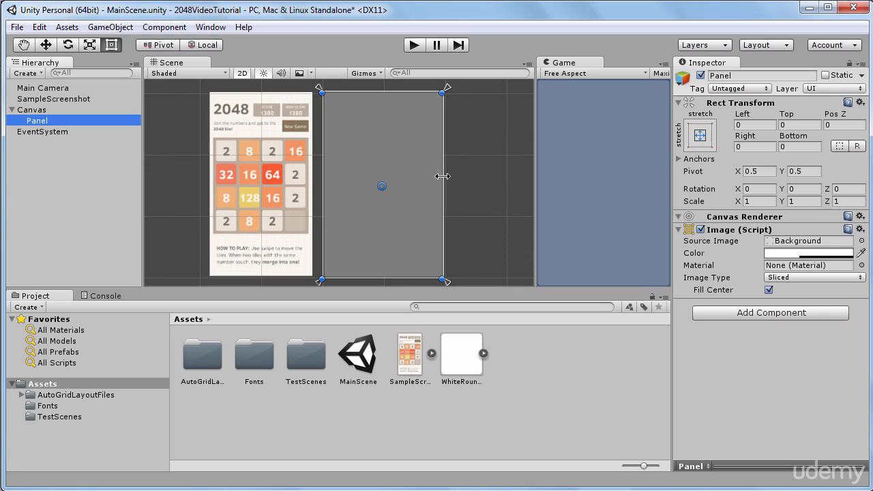
Step: Make the Panel's image color fully opaque with alpha 255 and sample its color from the sample screenshot's off-white background
click(772, 255)
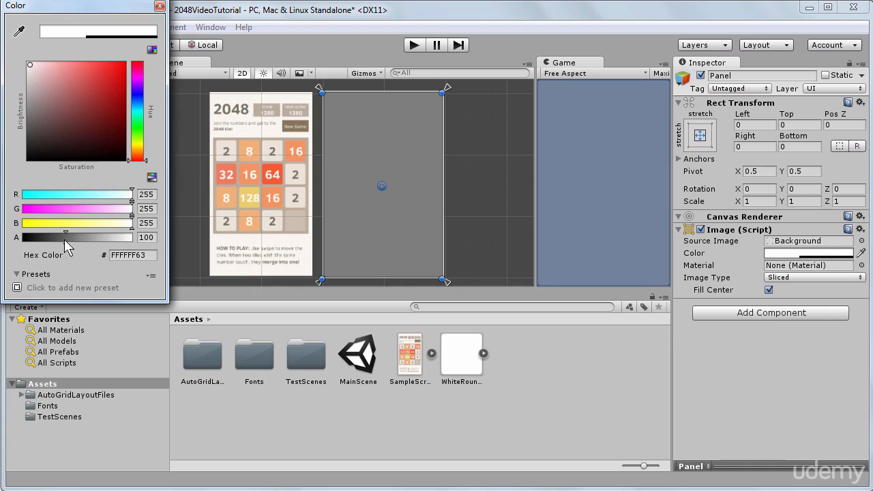
drag(65, 241, 3, 249)
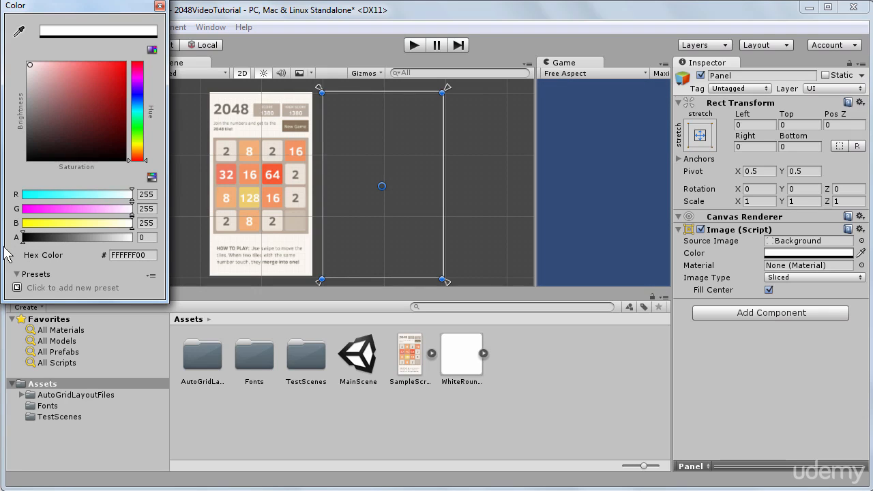
drag(4, 247, 134, 250)
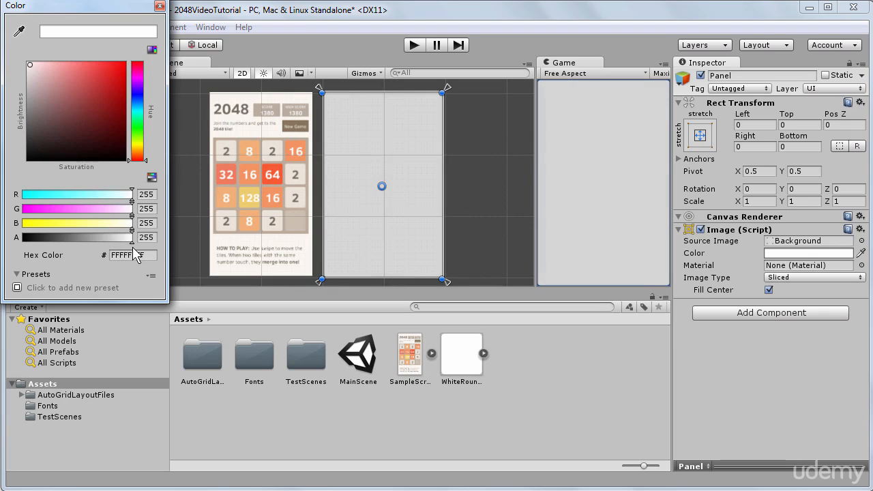
click(160, 6)
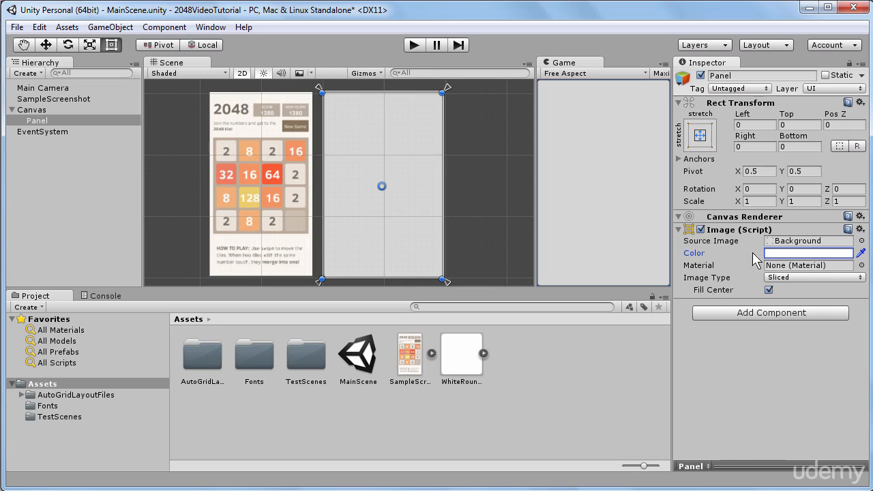
click(861, 253)
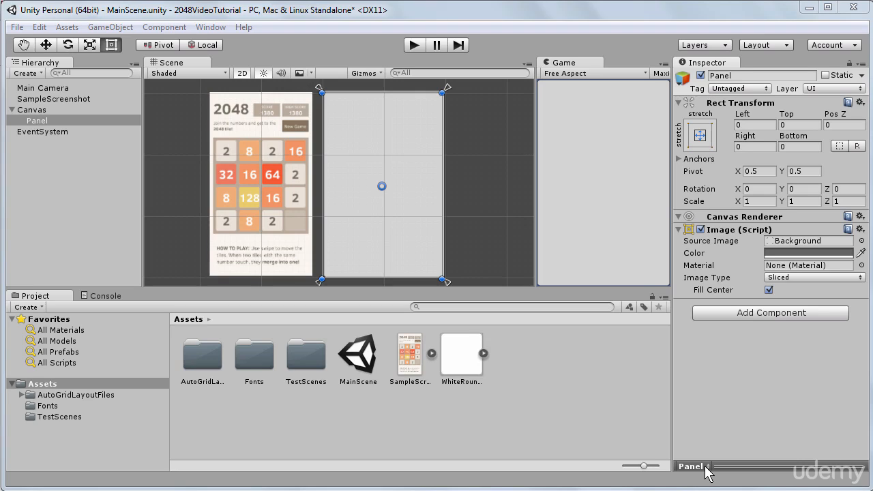
click(276, 247)
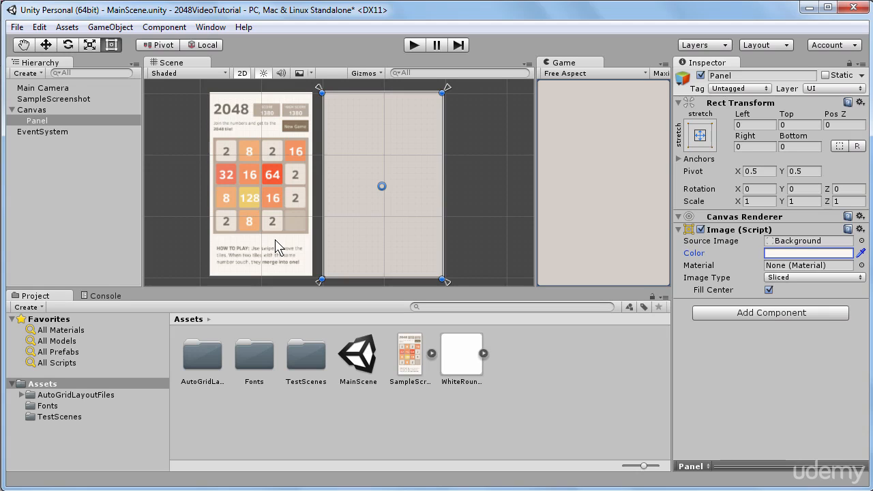
Step: Move SampleScreenshot closer to the canvas edge, to about X -88.4, Y 151, to compare its background with the Panel
key(q)
scroll(291, 224, up, 5)
scroll(303, 218, up, 1)
key(t)
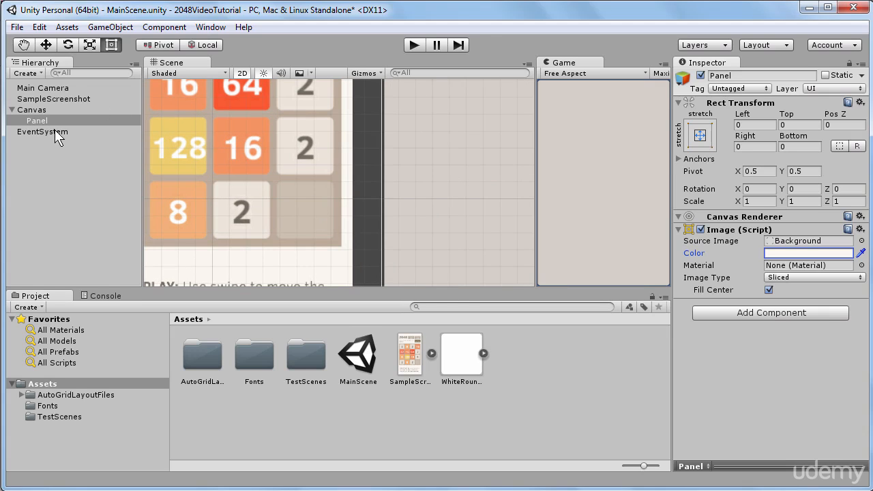
click(62, 96)
drag(292, 206, 315, 209)
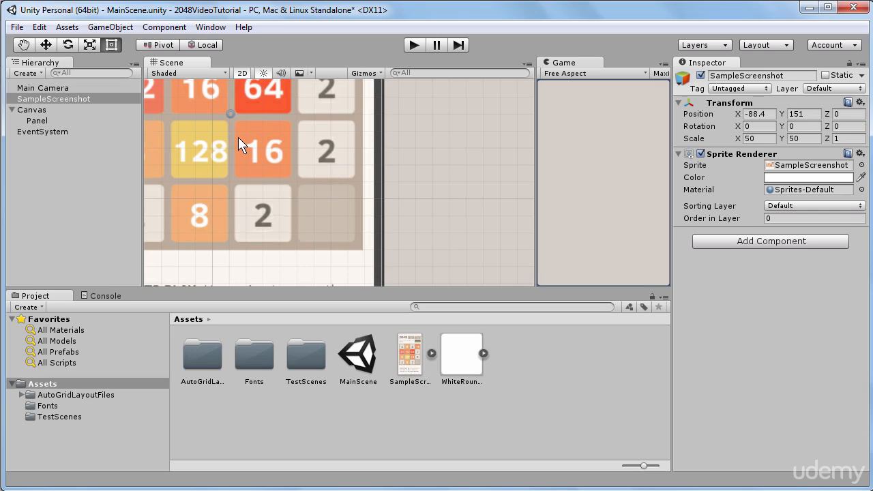
Step: Try the built-in sprites as the Panel's source image and settle on None
click(38, 121)
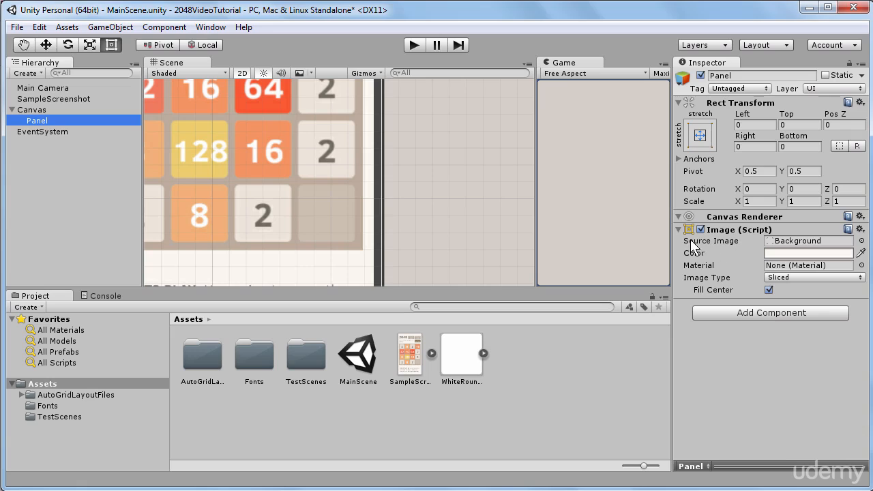
click(862, 241)
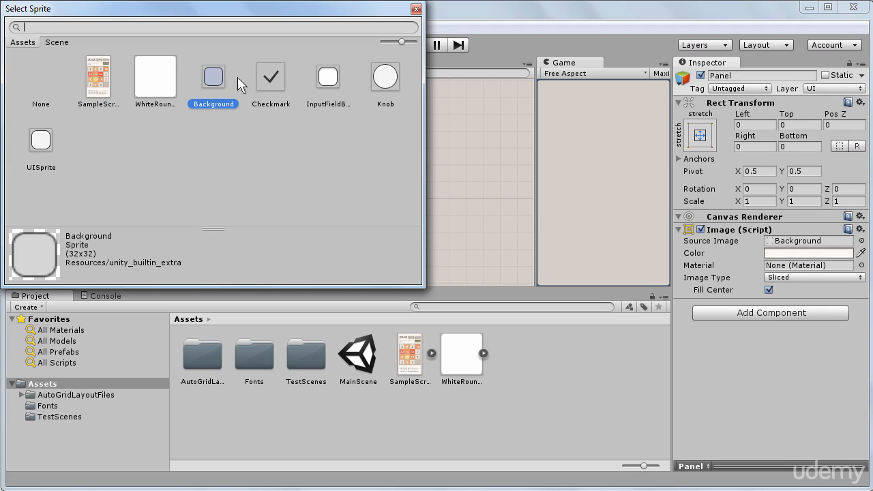
click(272, 83)
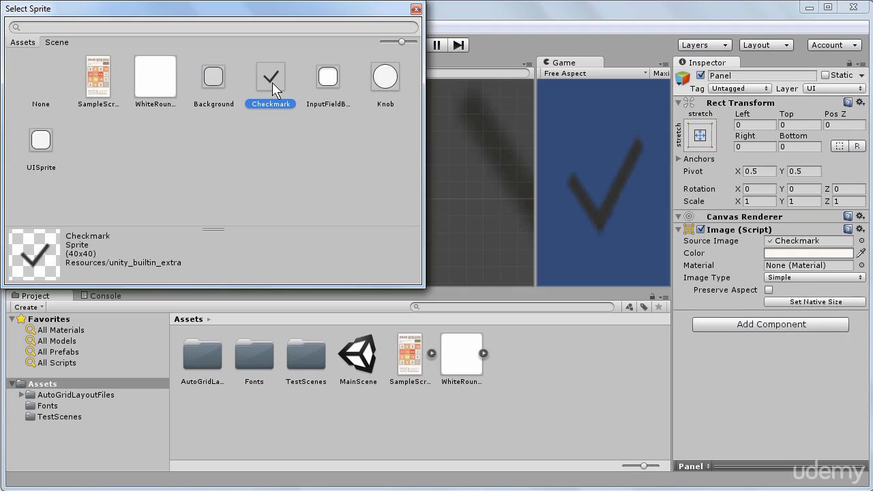
click(329, 80)
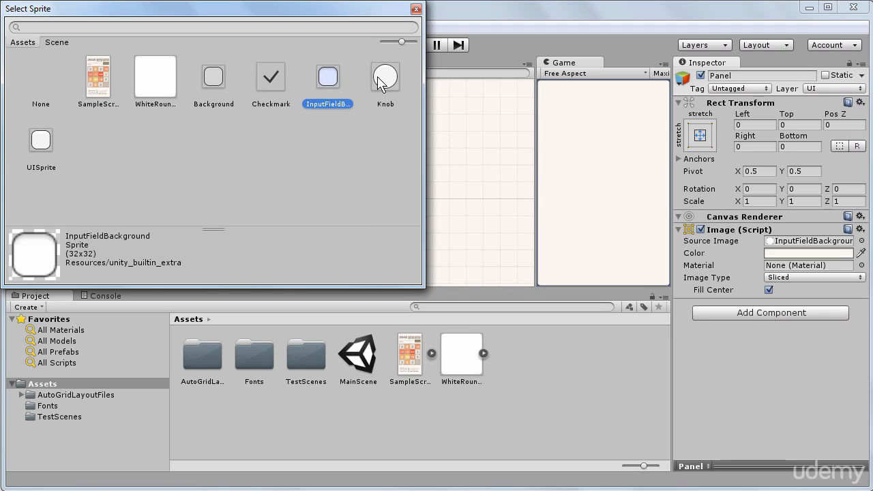
click(380, 84)
click(46, 146)
click(380, 83)
click(334, 79)
click(43, 68)
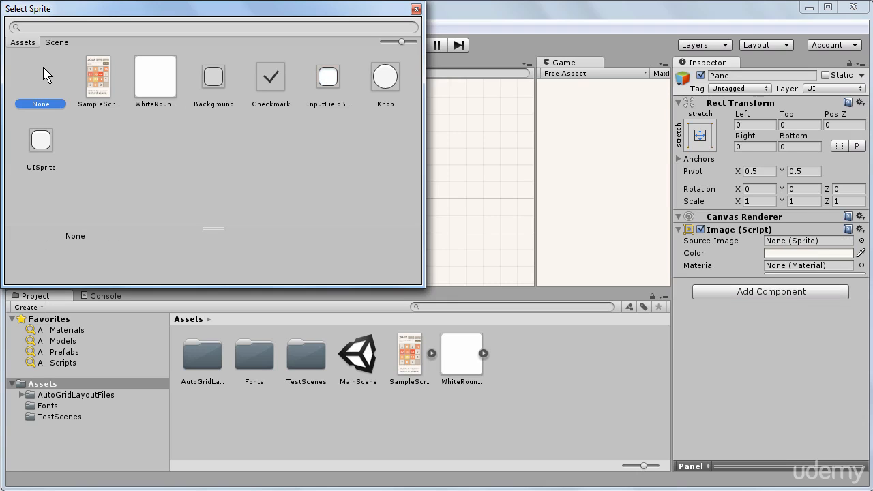
click(416, 9)
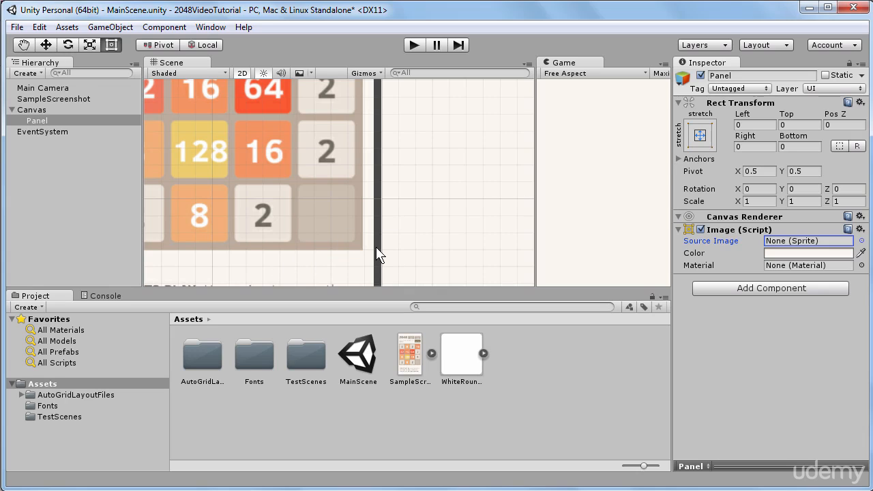
Step: Add a UI Text element as a child of the Panel
scroll(379, 254, down, 10)
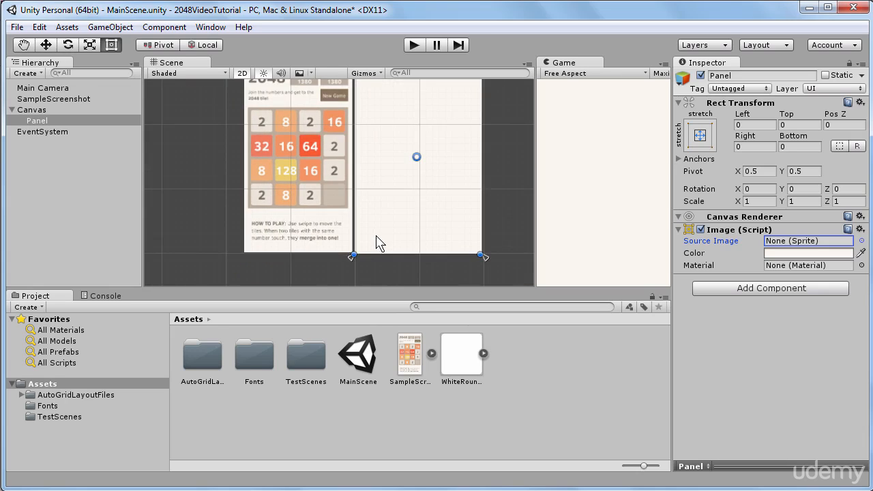
key(q)
drag(401, 167, 372, 195)
scroll(373, 195, up, 1)
key(t)
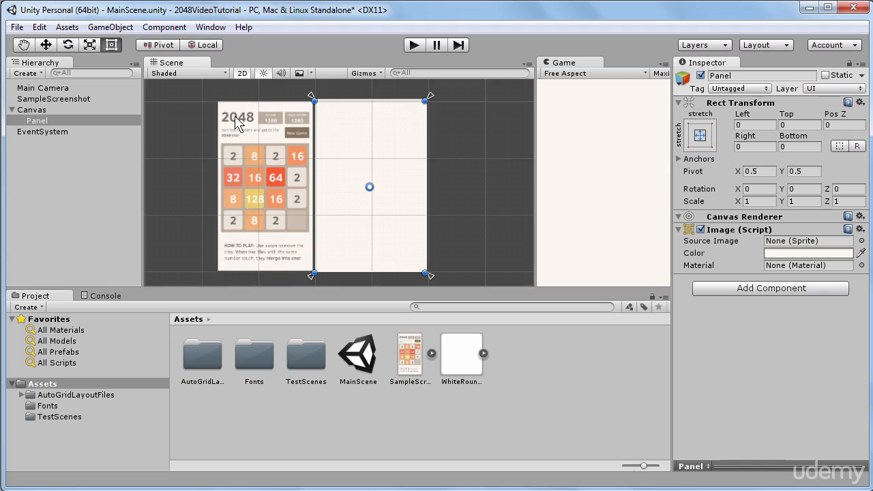
click(49, 121)
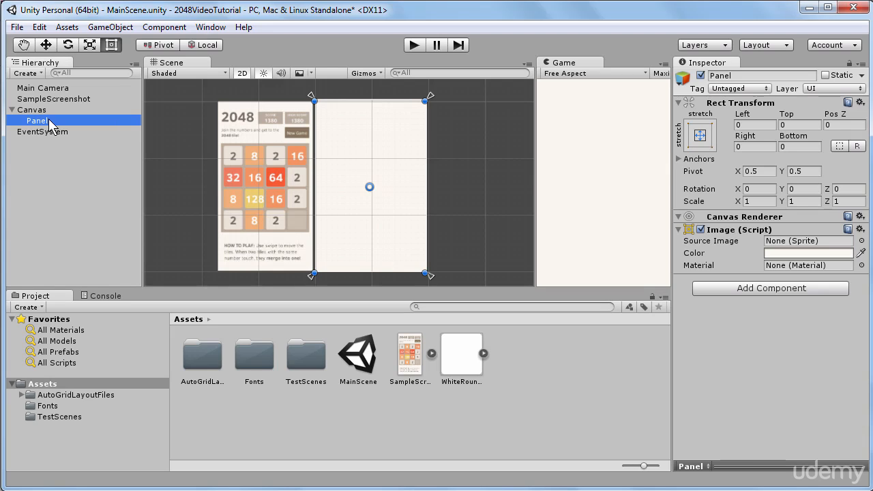
right_click(49, 125)
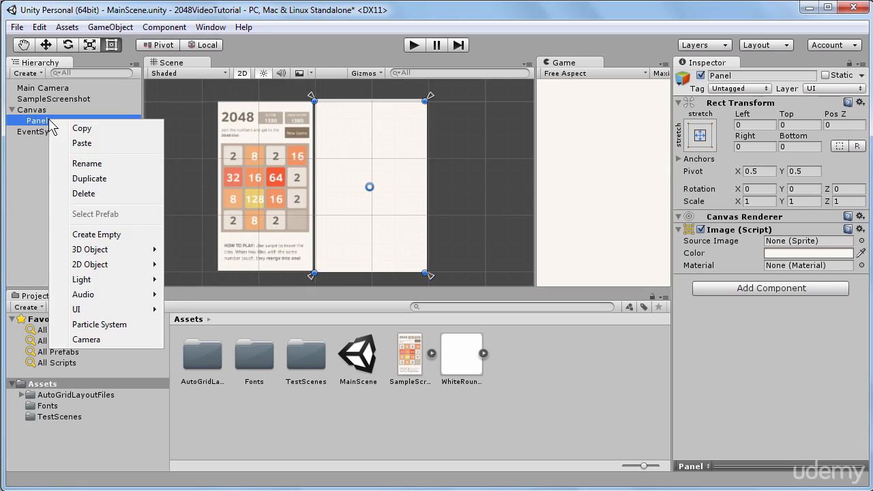
mouse_move(126, 313)
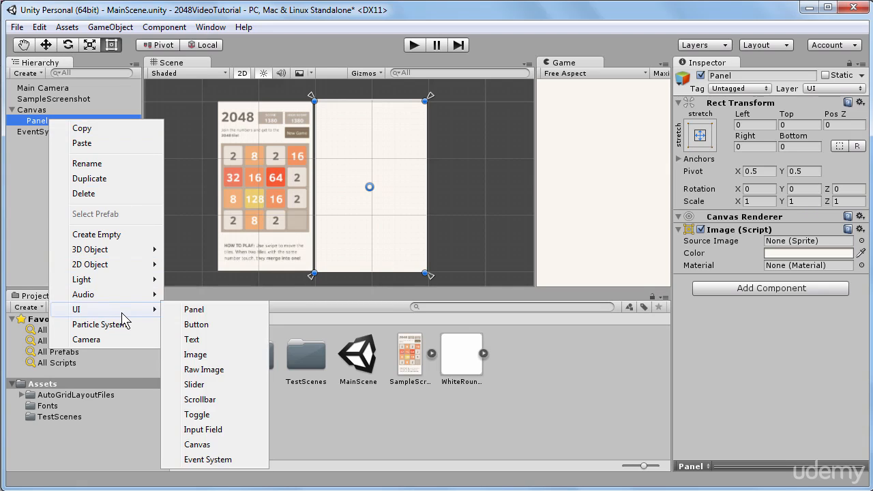
click(217, 345)
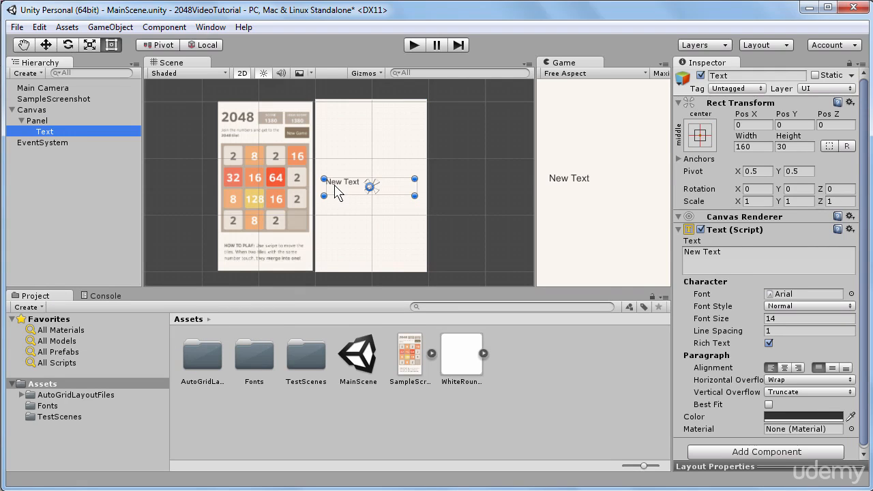
Step: Set the new Text element's content to 2048
click(742, 253)
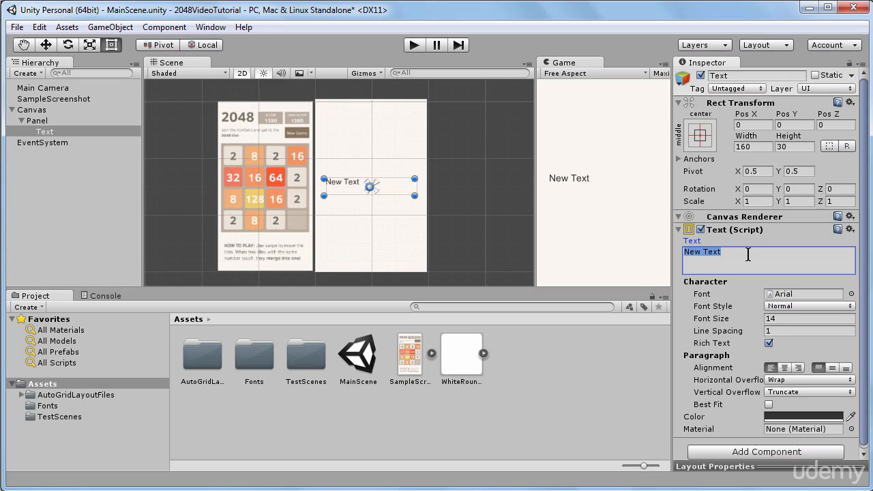
text(204)
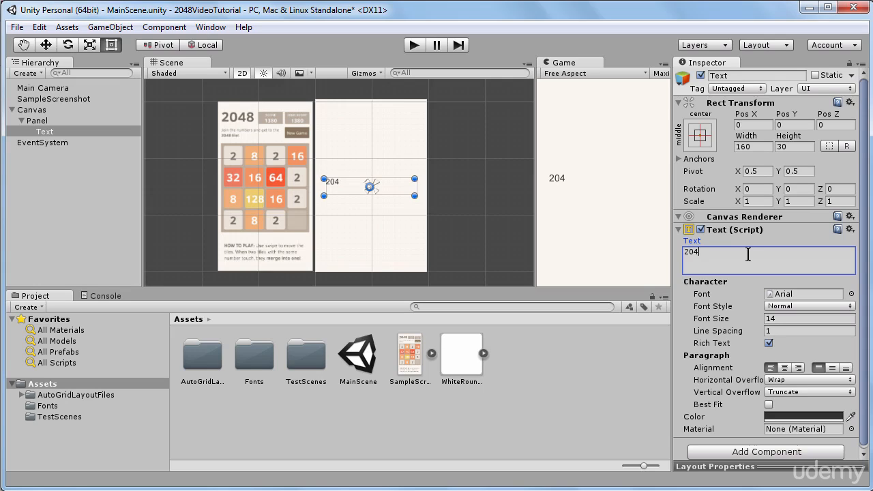
text(8)
Step: Enable Best Fit on the 2048 text with Max Size 100, and place it near the panel's upper-left corner, about 66 by 30 at X -57, Y 120
click(769, 405)
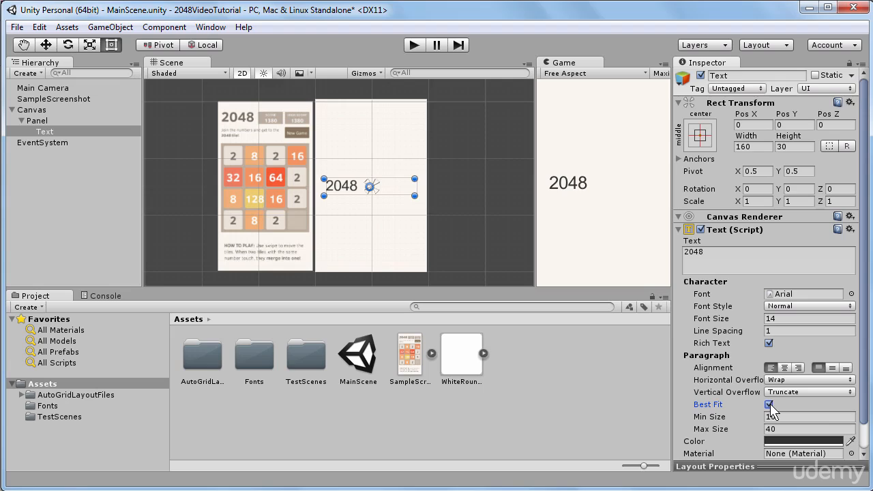
click(770, 405)
click(770, 404)
click(776, 429)
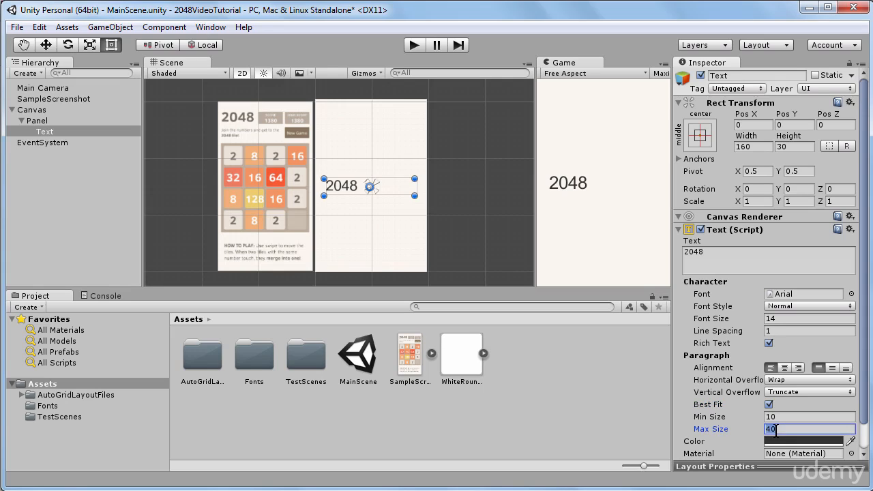
text(100)
drag(415, 190, 354, 123)
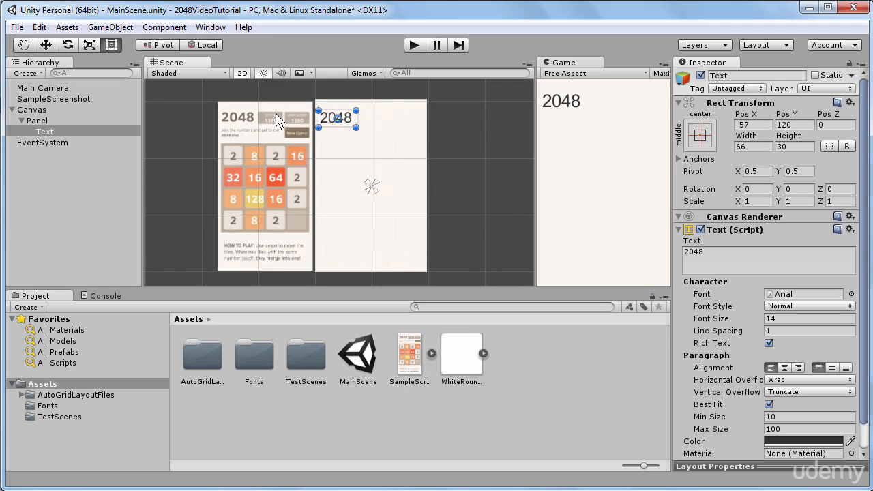
Step: Examine the sample screenshot's title, score boxes, instruction text, New Game button and tile grid up close
key(q)
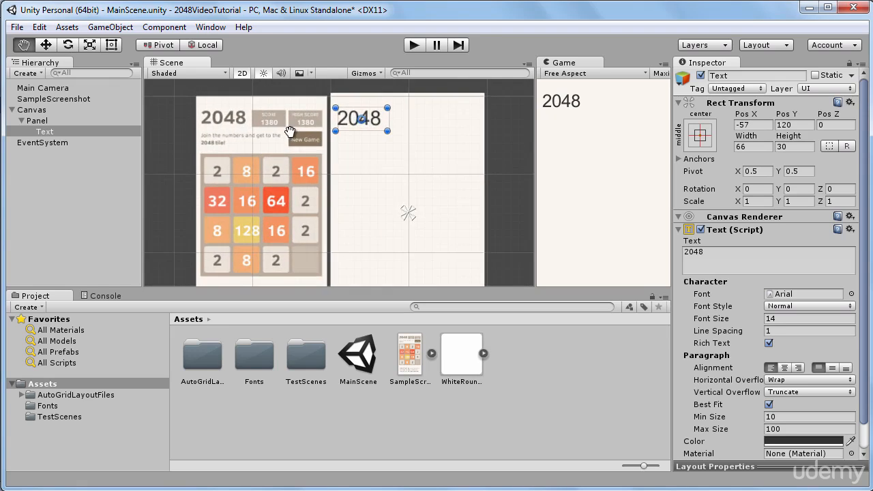
scroll(277, 126, up, 5)
scroll(333, 150, up, 4)
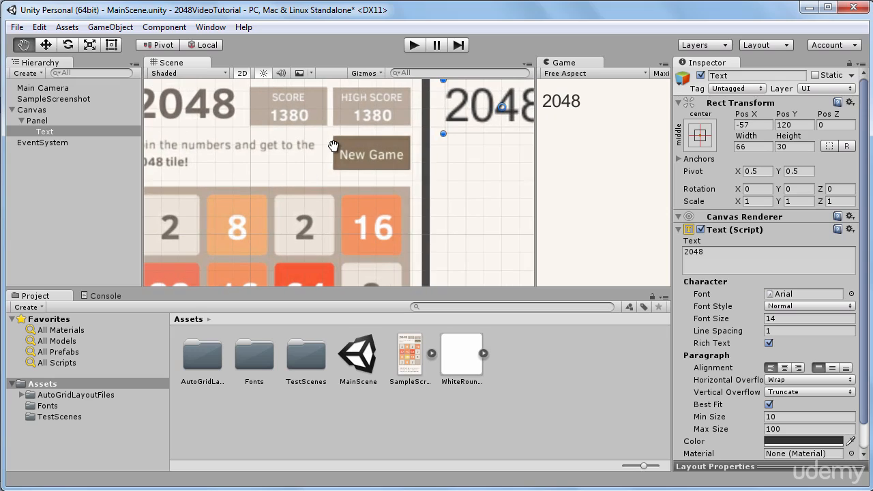
key(t)
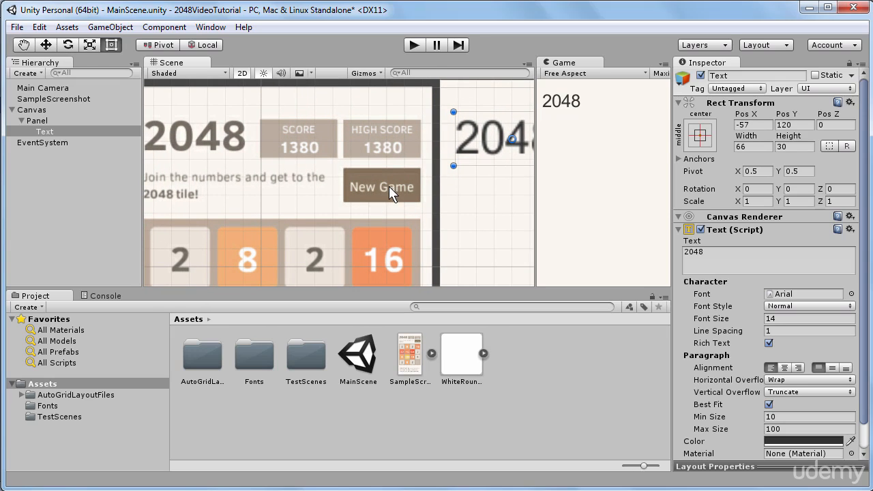
middle_drag(280, 205, 293, 203)
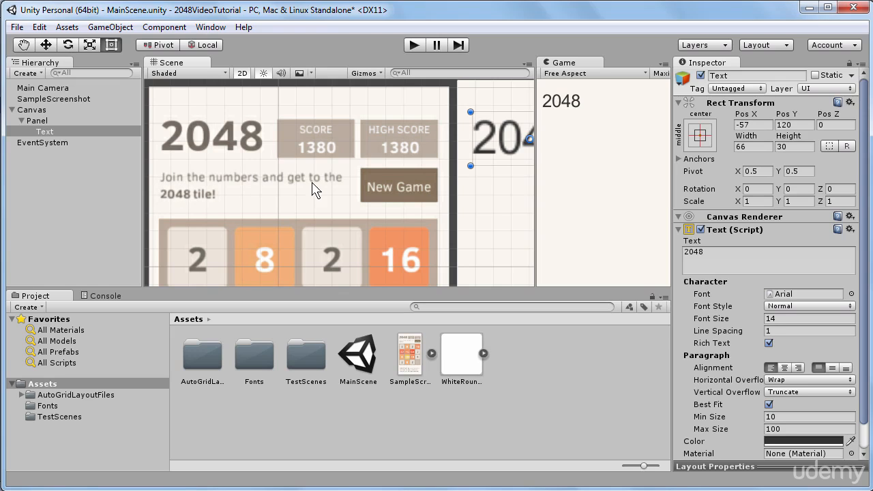
scroll(279, 209, down, 3)
mouse_move(284, 204)
middle_down()
mouse_move(313, 209)
mouse_move(303, 112)
middle_up()
mouse_move(301, 235)
middle_down()
mouse_move(305, 138)
mouse_move(321, 207)
middle_up()
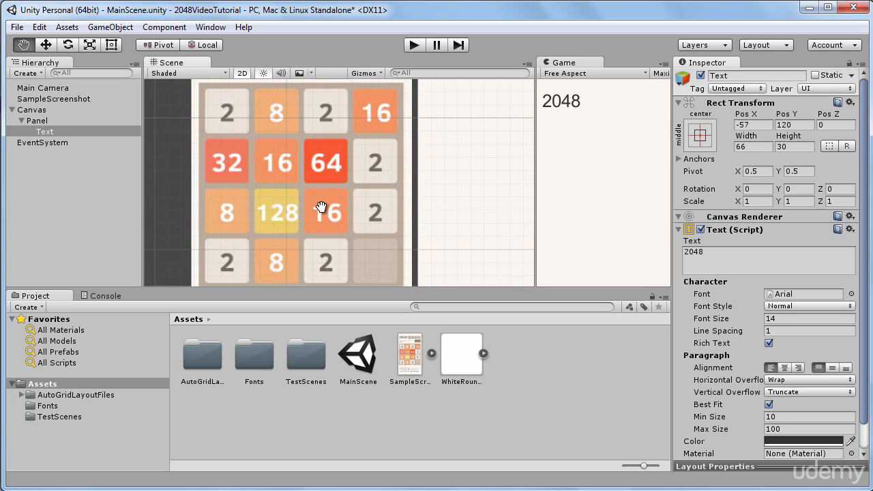